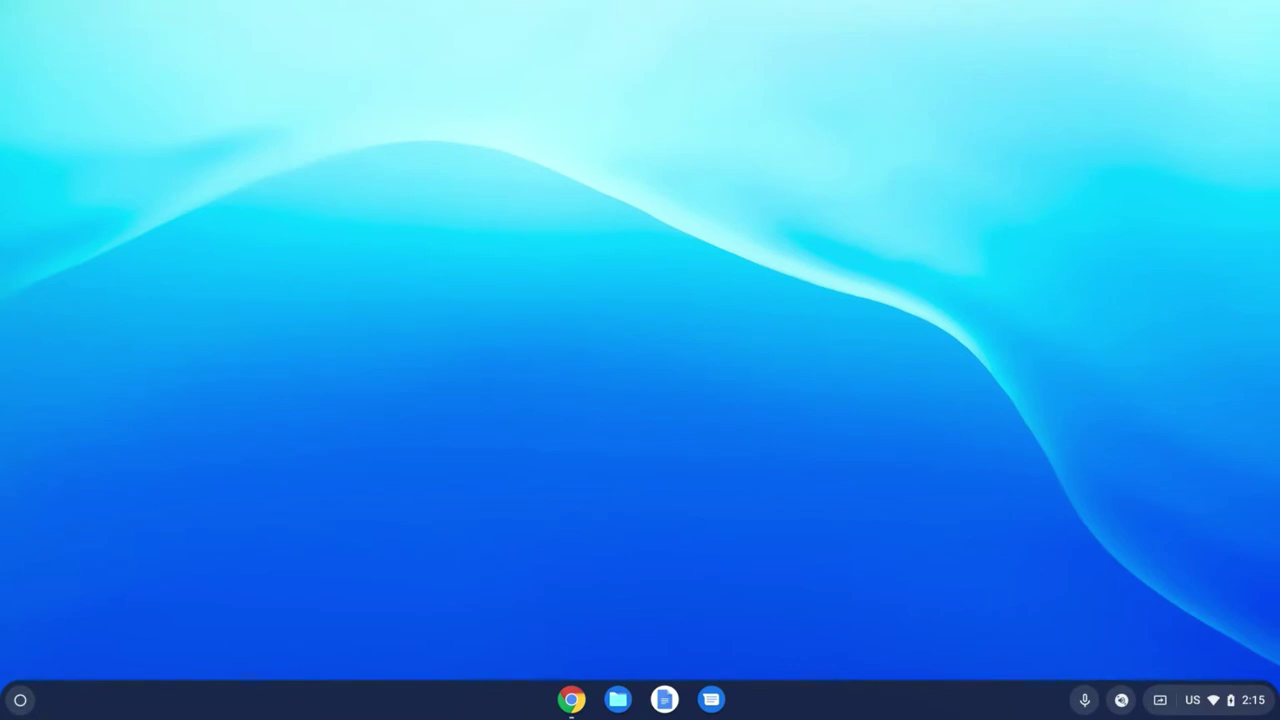
Enable the On-screen keyboard under Accessibility in Quick Settings, then close the panel.
left_click(1210, 699)
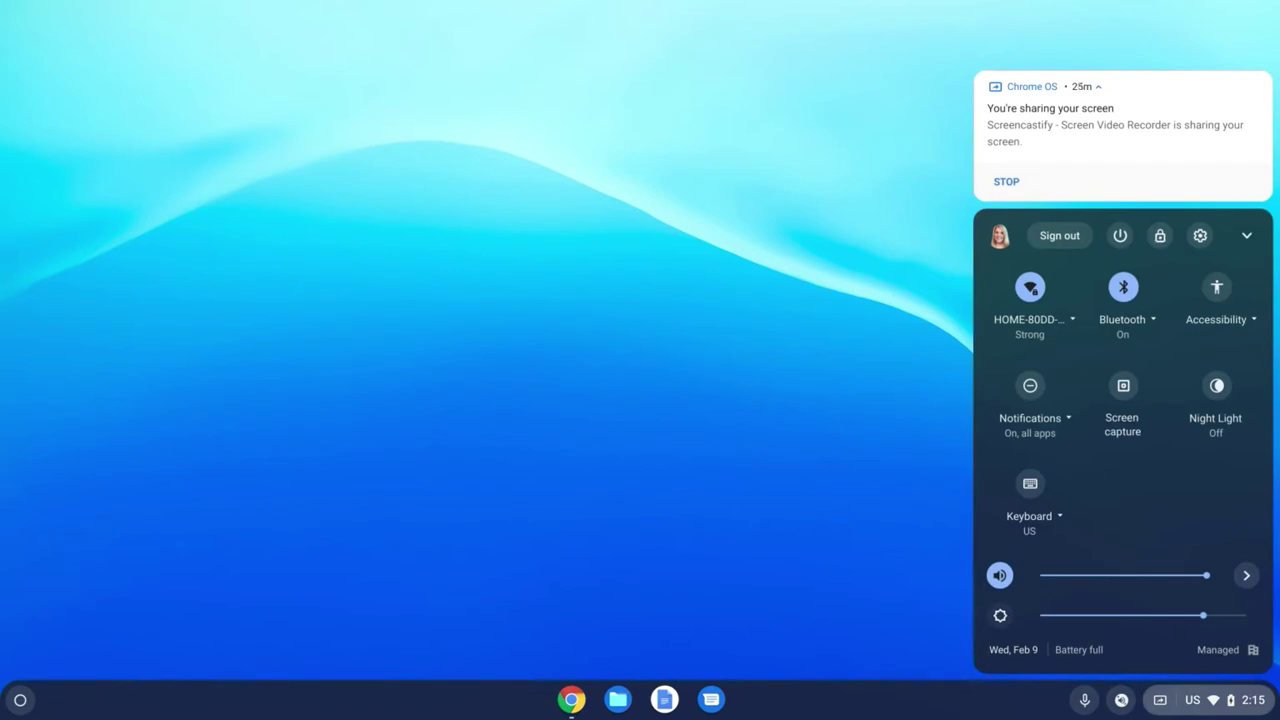
left_click(1220, 319)
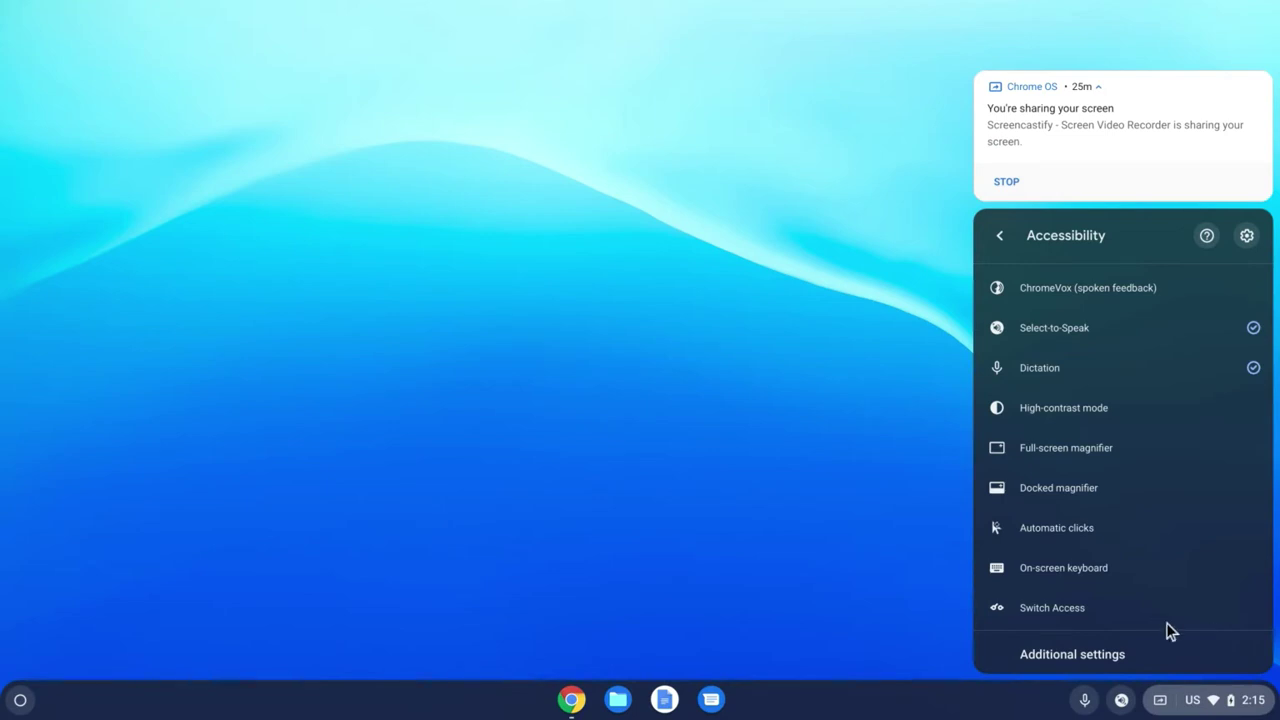
key("Return")
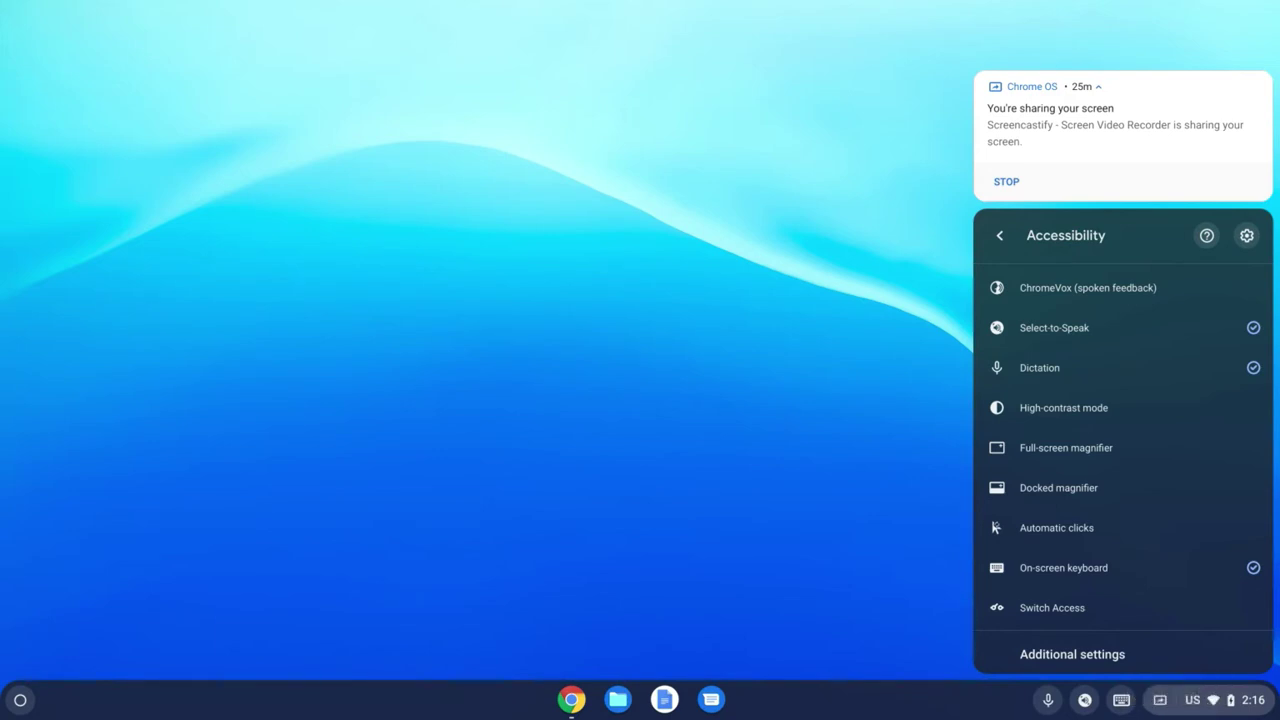
key("Escape")
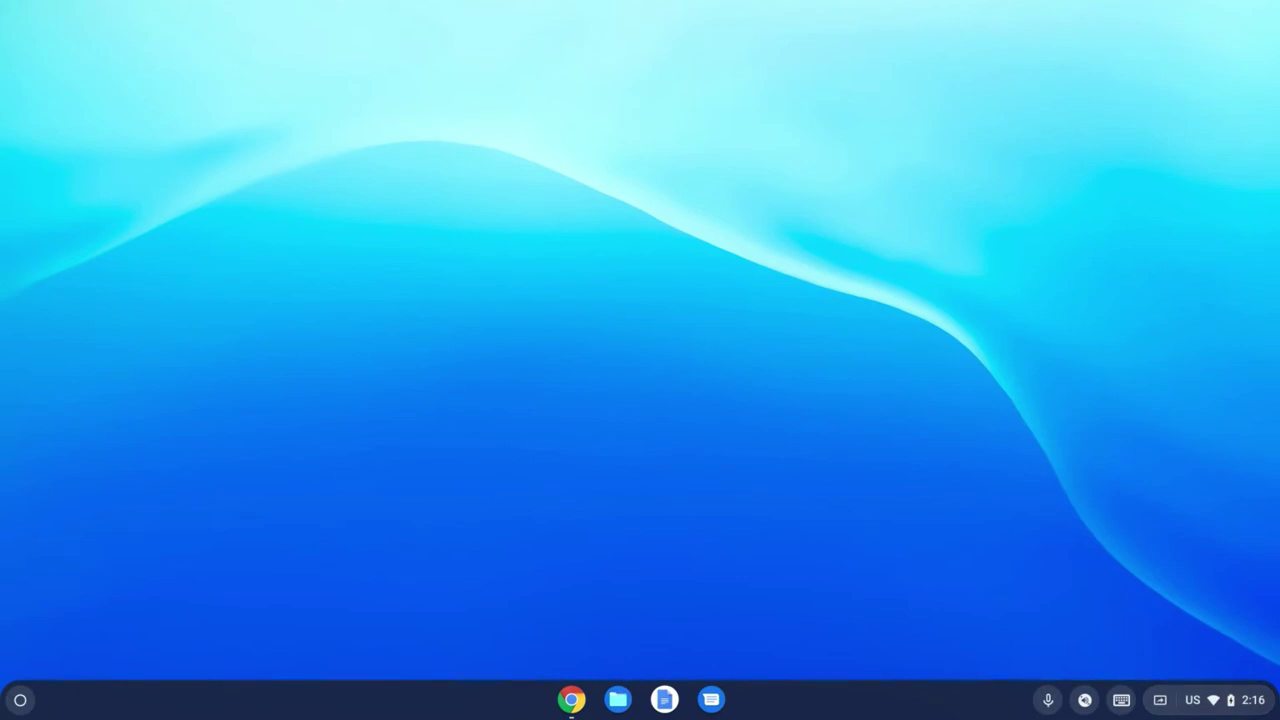
Bring up the Math Journal presentation from the shelf and show the on-screen keyboard.
left_click(571, 699)
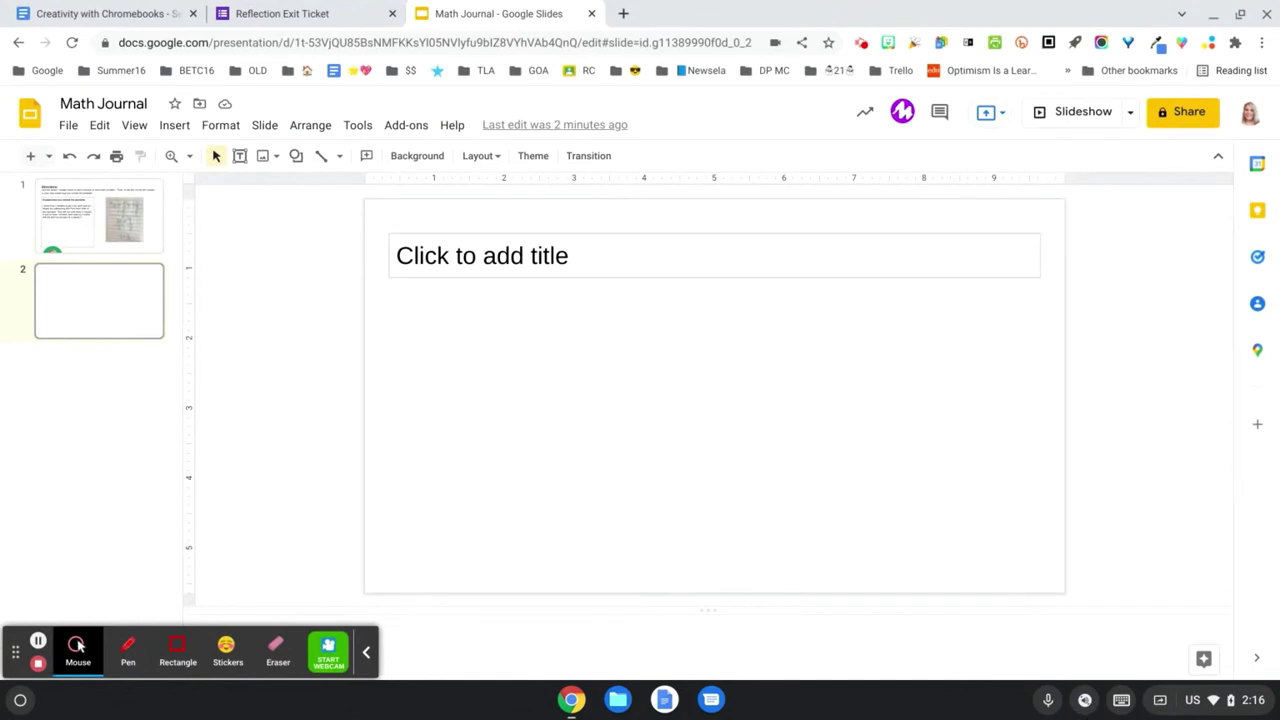
left_click(1121, 699)
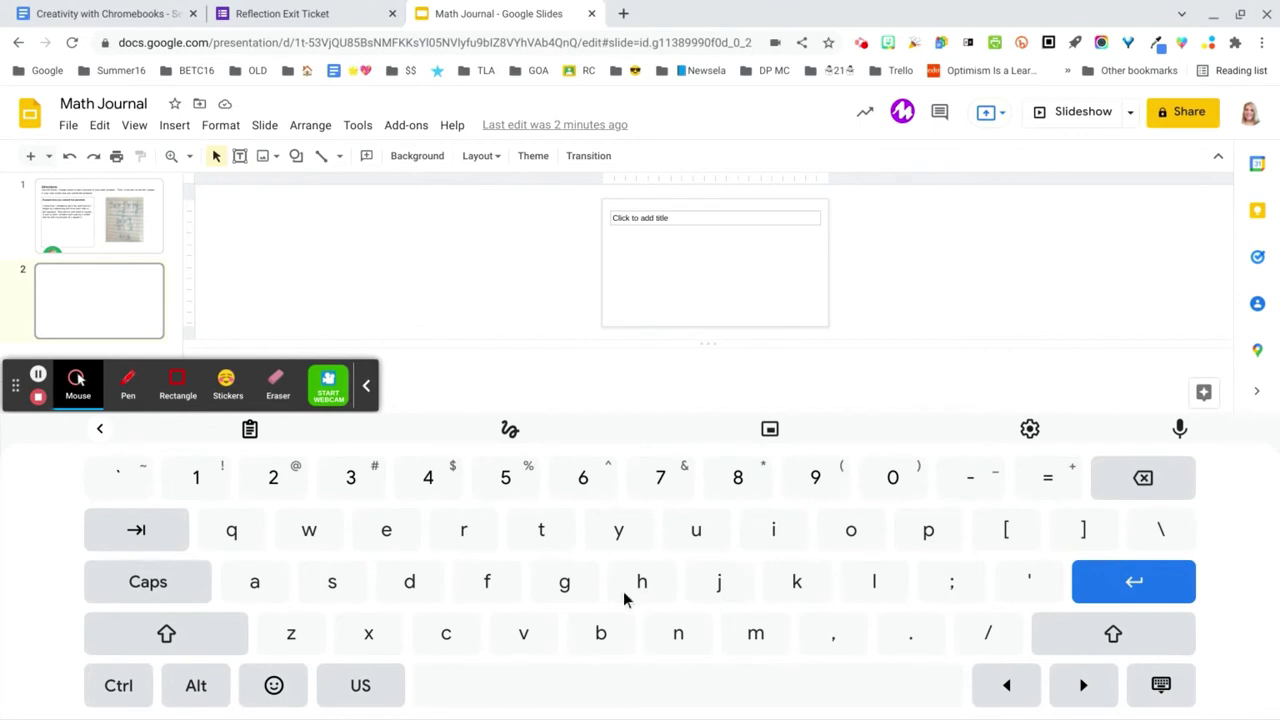
mouse_move(776, 422)
left_mouse_down()
mouse_move(957, 423)
mouse_move(1122, 632)
left_mouse_up()
mouse_move(1140, 495)
left_mouse_down()
mouse_move(1158, 590)
mouse_move(995, 595)
left_mouse_up()
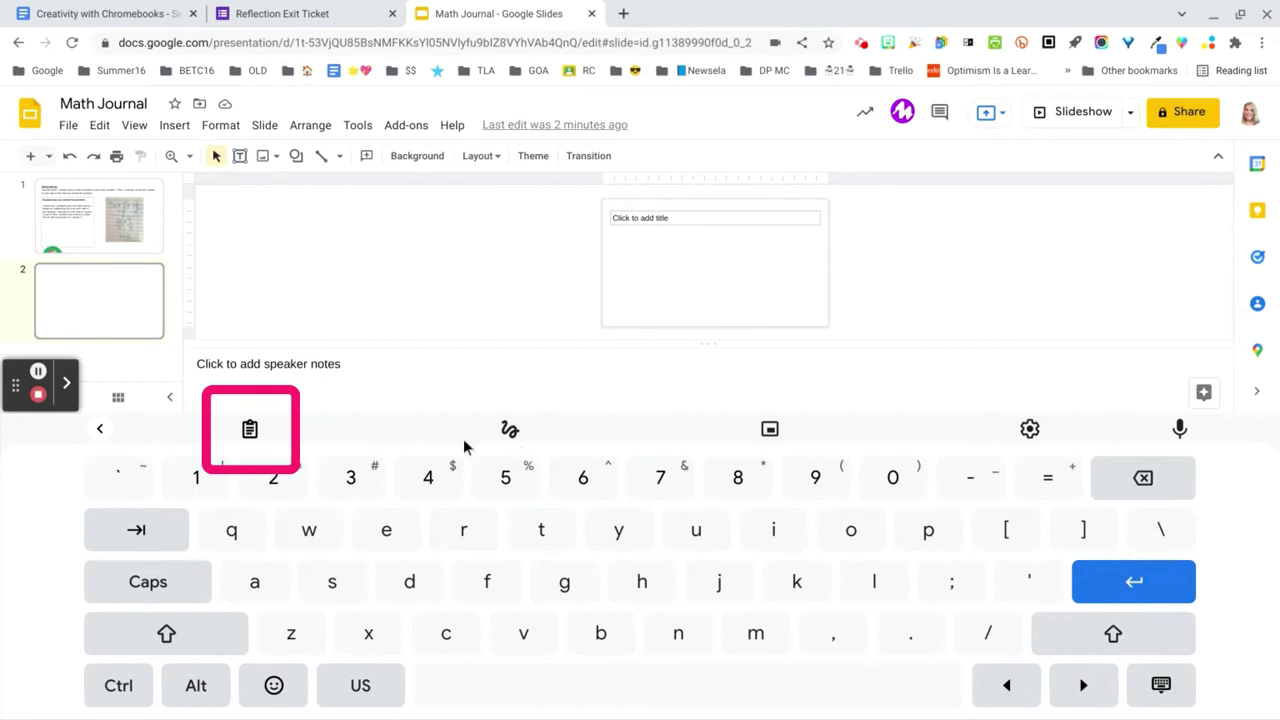
Switch the keyboard to handwriting, draw a test letter A, then hide the keyboard.
left_click(505, 428)
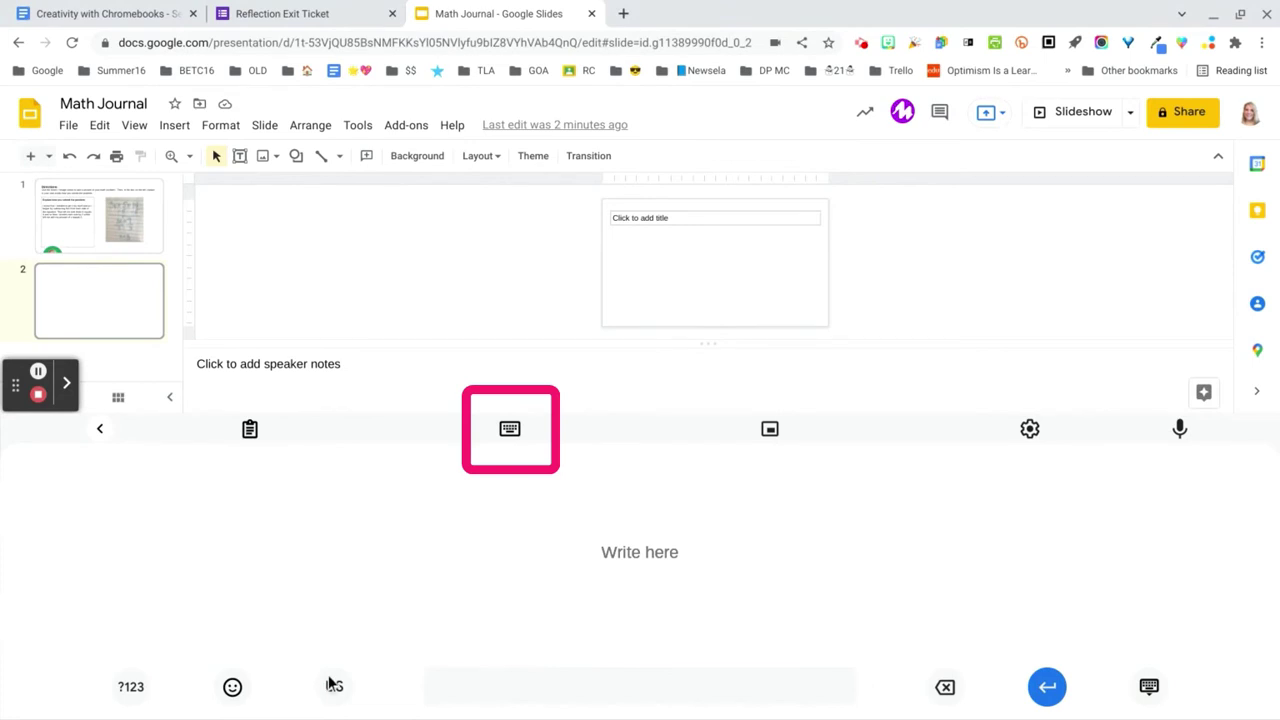
mouse_move(389, 612)
left_mouse_down()
mouse_move(419, 492)
mouse_move(437, 580)
mouse_move(465, 632)
left_mouse_up()
mouse_move(398, 552)
left_mouse_down()
mouse_move(492, 576)
mouse_move(505, 603)
mouse_move(515, 503)
left_mouse_up()
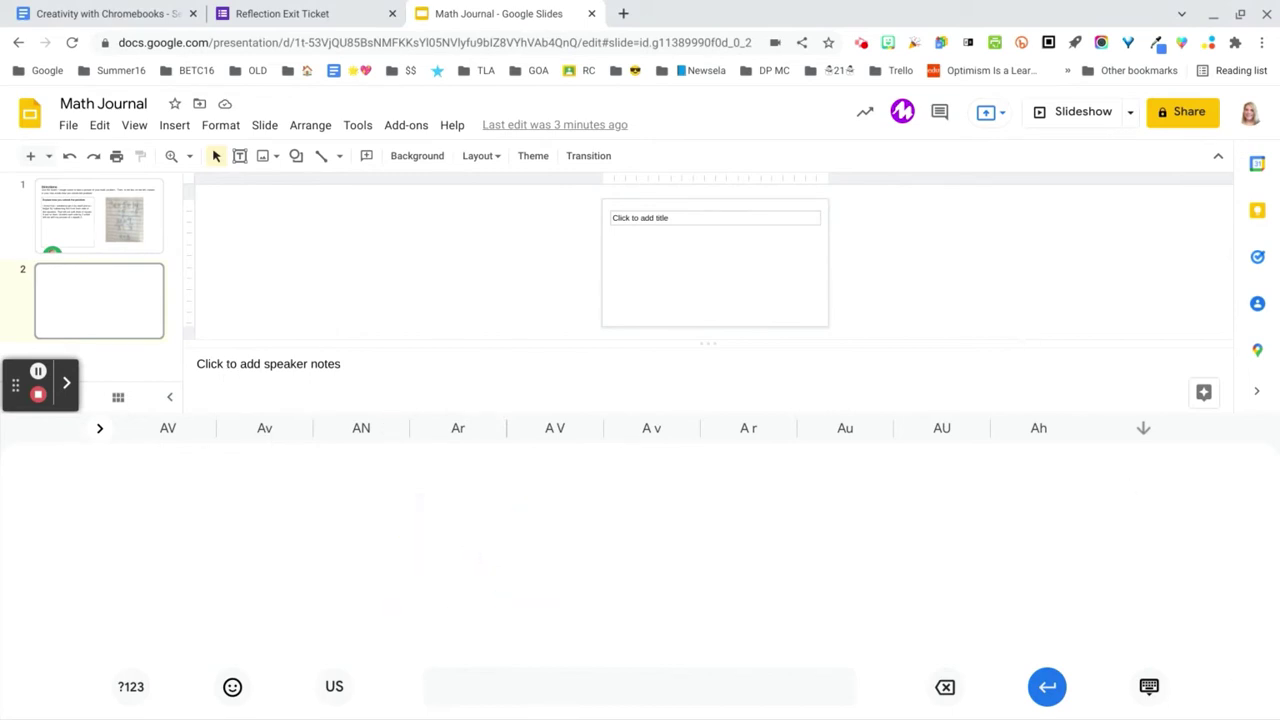
left_click(1148, 686)
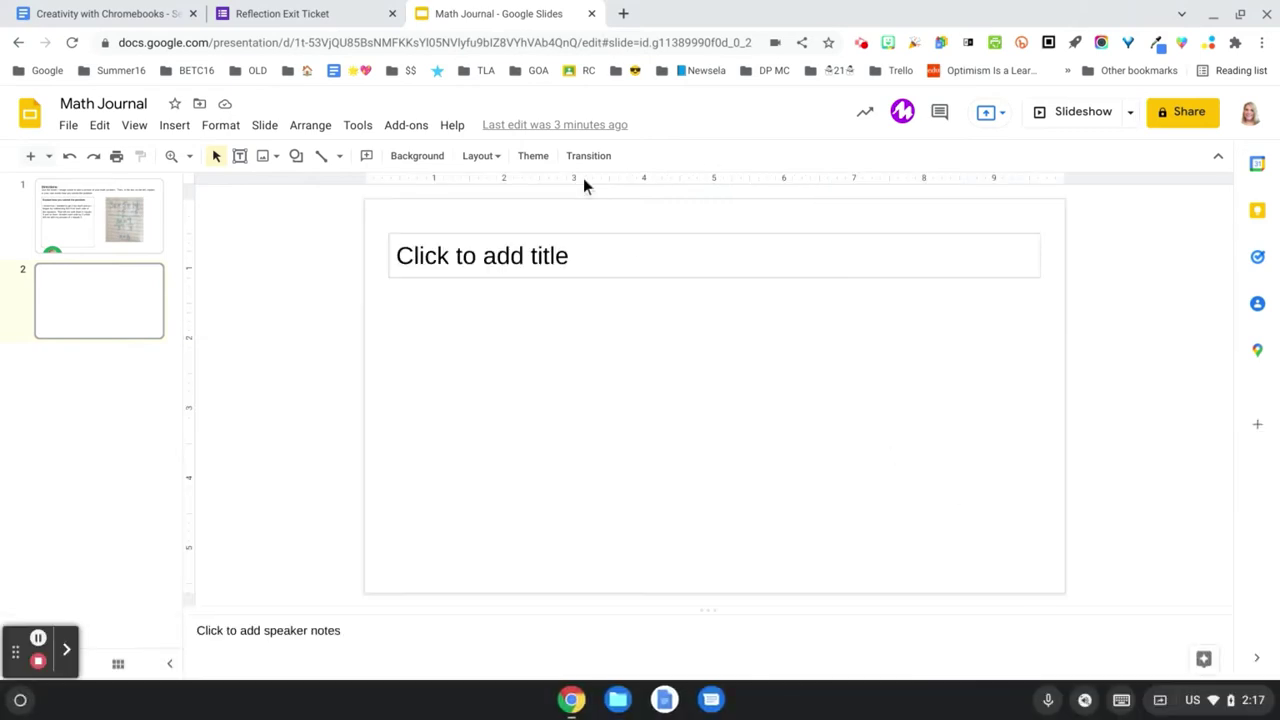
Handwrite A into the title box, erase the misrecognised Av, and rewrite until it reads Avra.
left_click(549, 230)
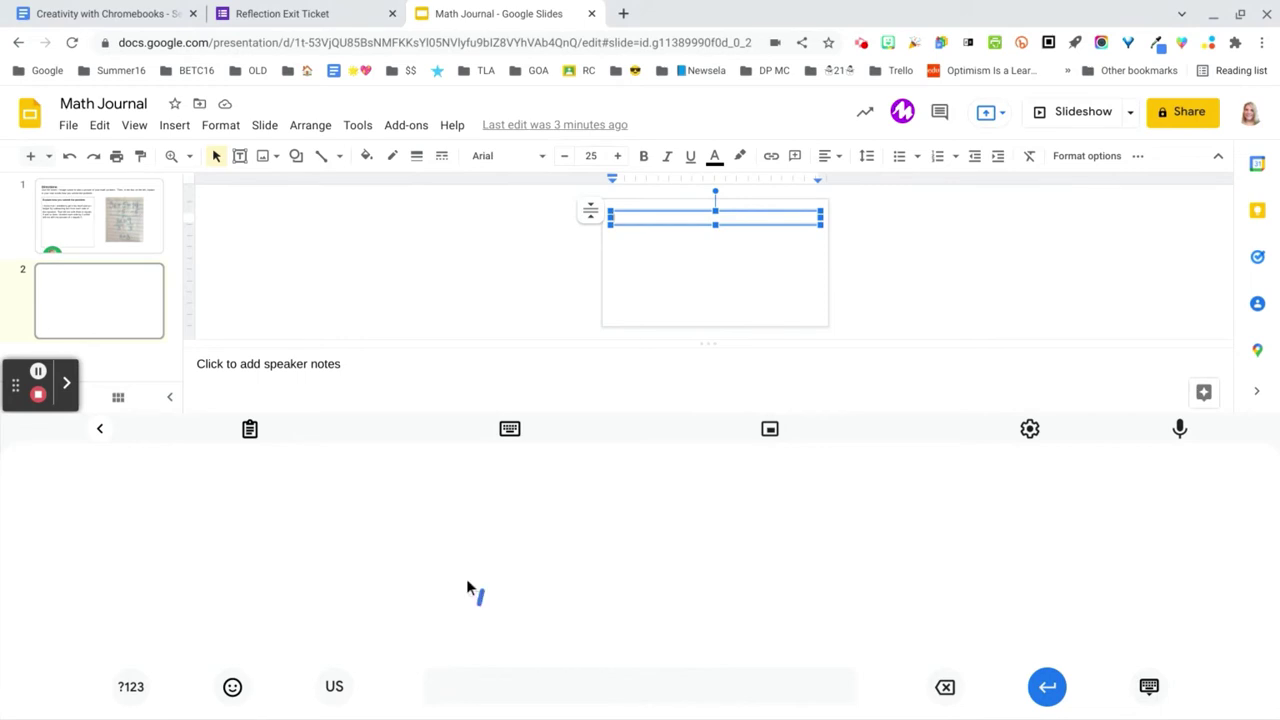
left_click_drag(480, 604, 543, 592)
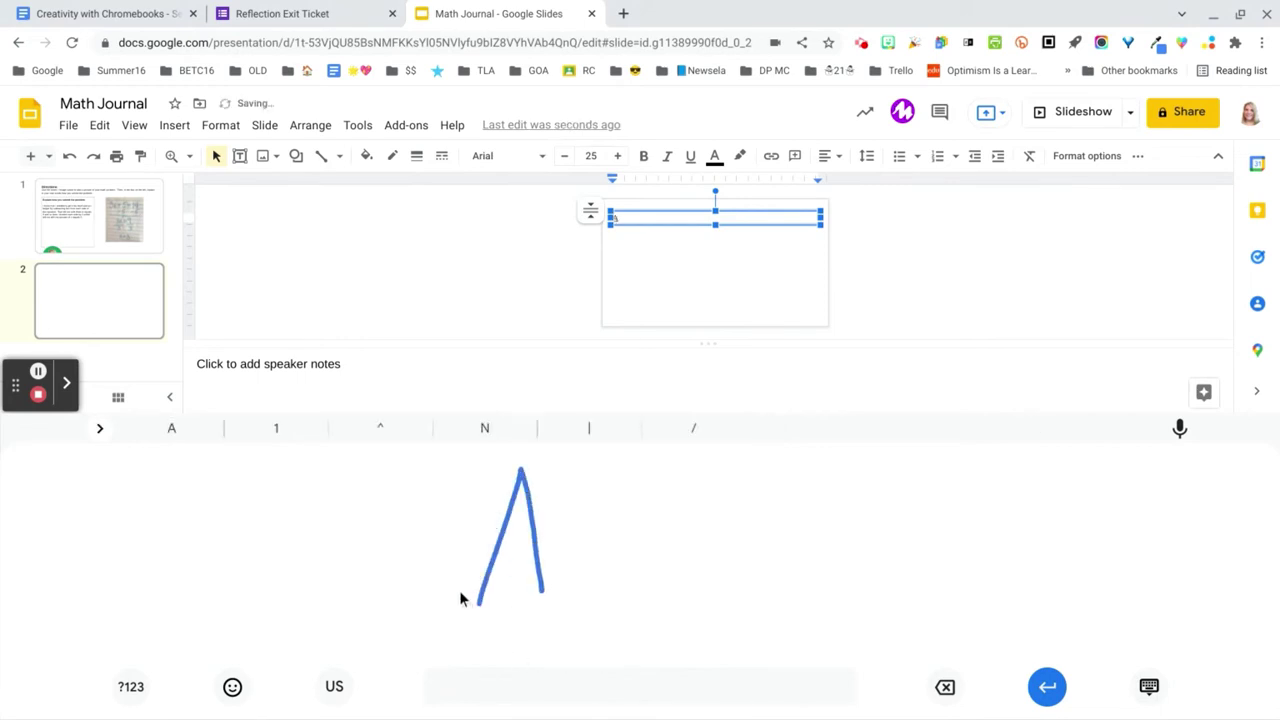
mouse_move(491, 545)
left_mouse_down()
mouse_move(546, 537)
mouse_move(566, 590)
mouse_move(585, 525)
left_mouse_up()
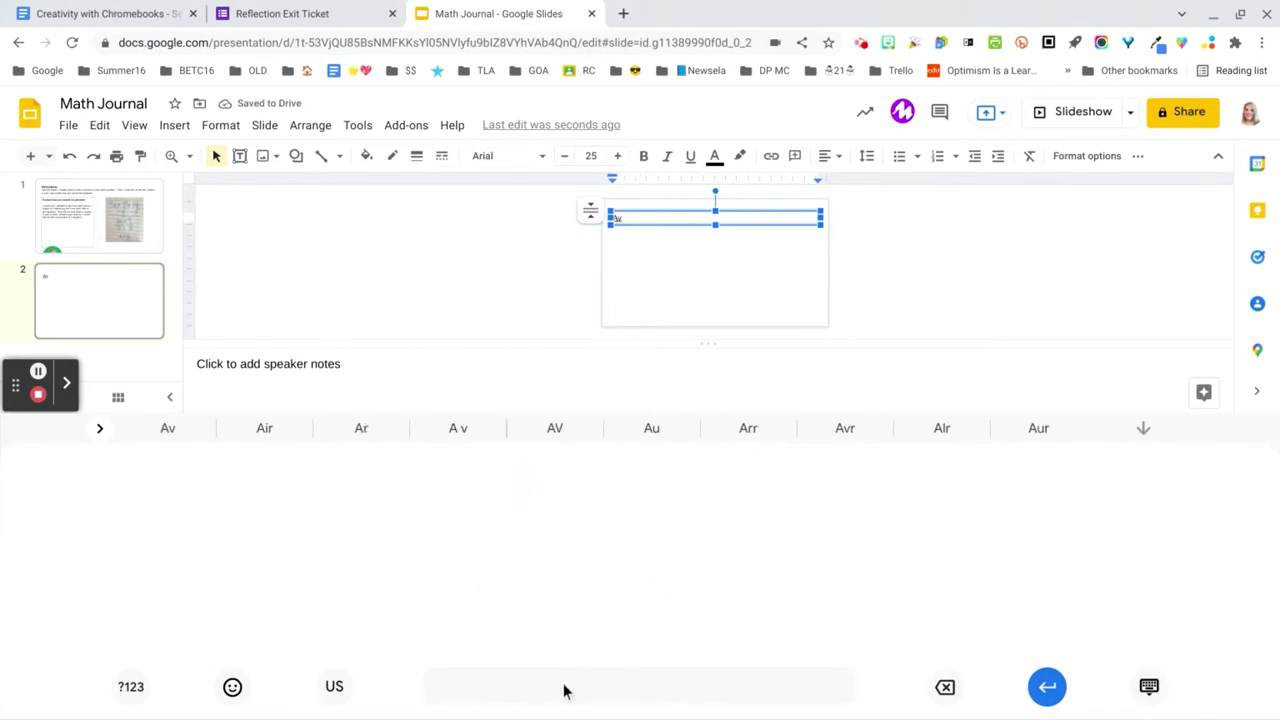
key("BackSpace")
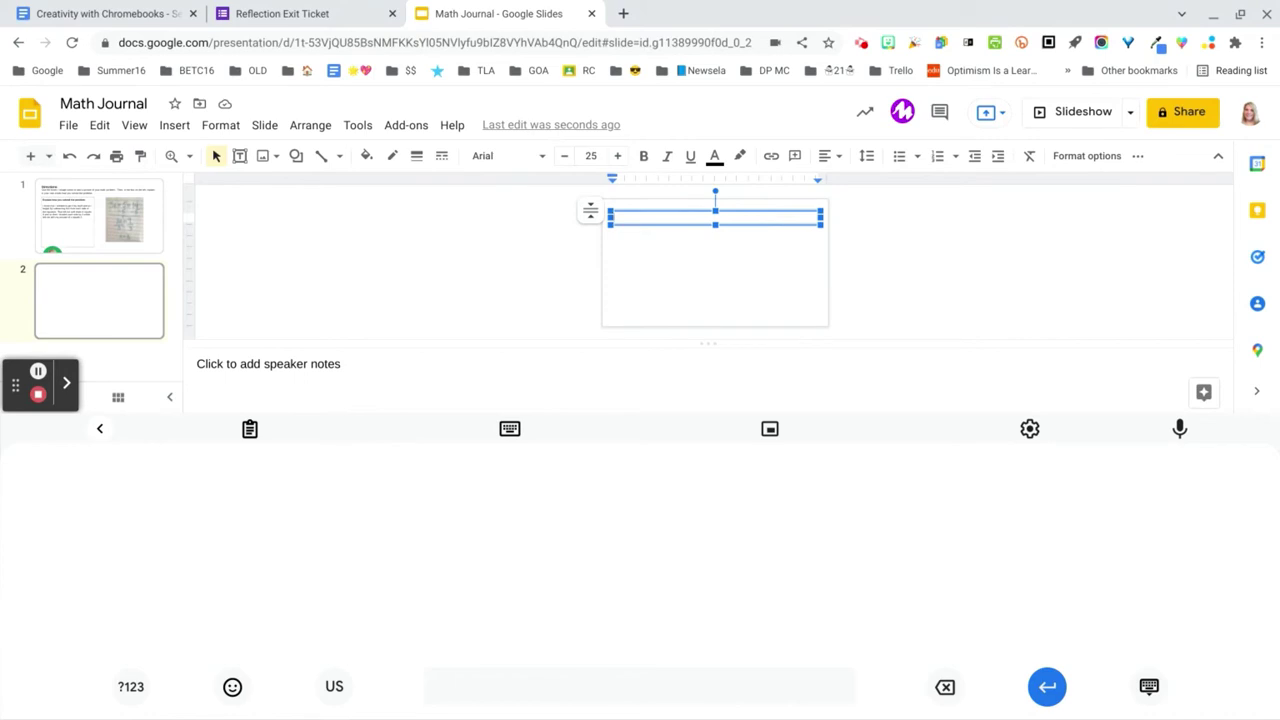
mouse_move(457, 607)
left_mouse_down()
mouse_move(490, 462)
mouse_move(561, 604)
left_mouse_up()
mouse_move(458, 552)
left_mouse_down()
mouse_move(616, 545)
mouse_move(620, 516)
mouse_move(770, 538)
mouse_move(798, 600)
left_mouse_up()
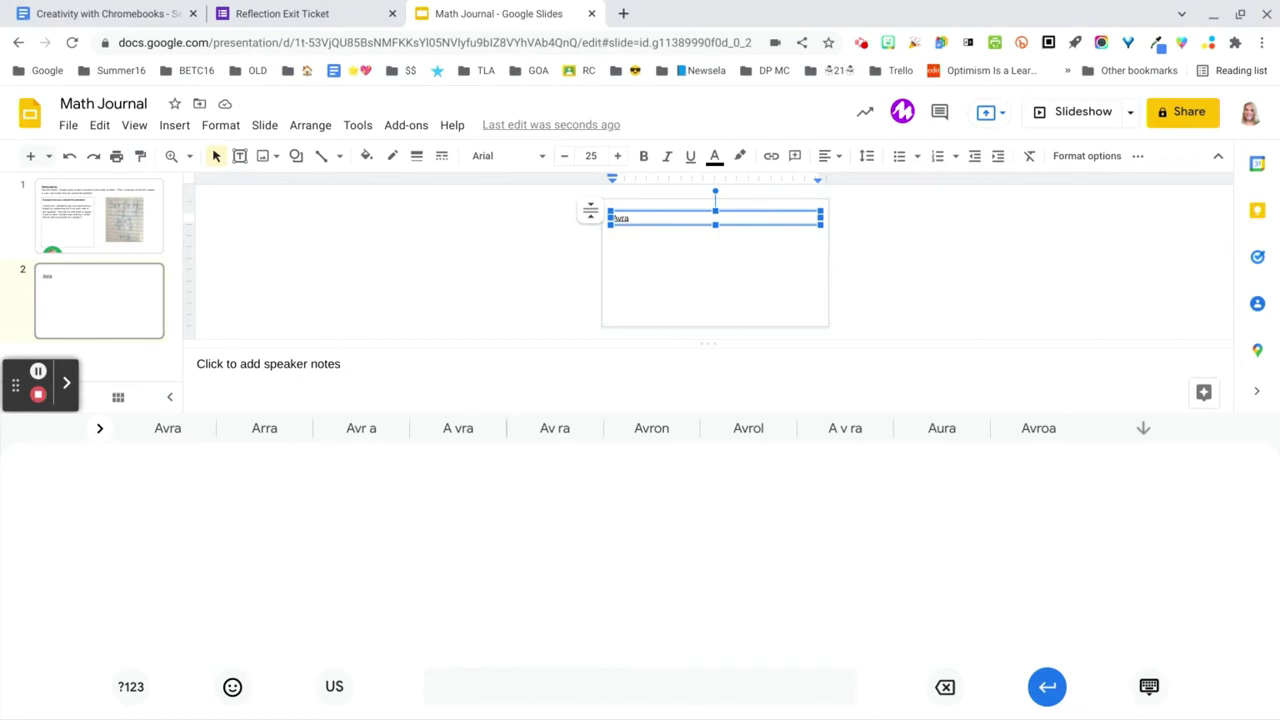
Switch the on-screen keyboard from handwriting back to the typing layout.
left_click(99, 428)
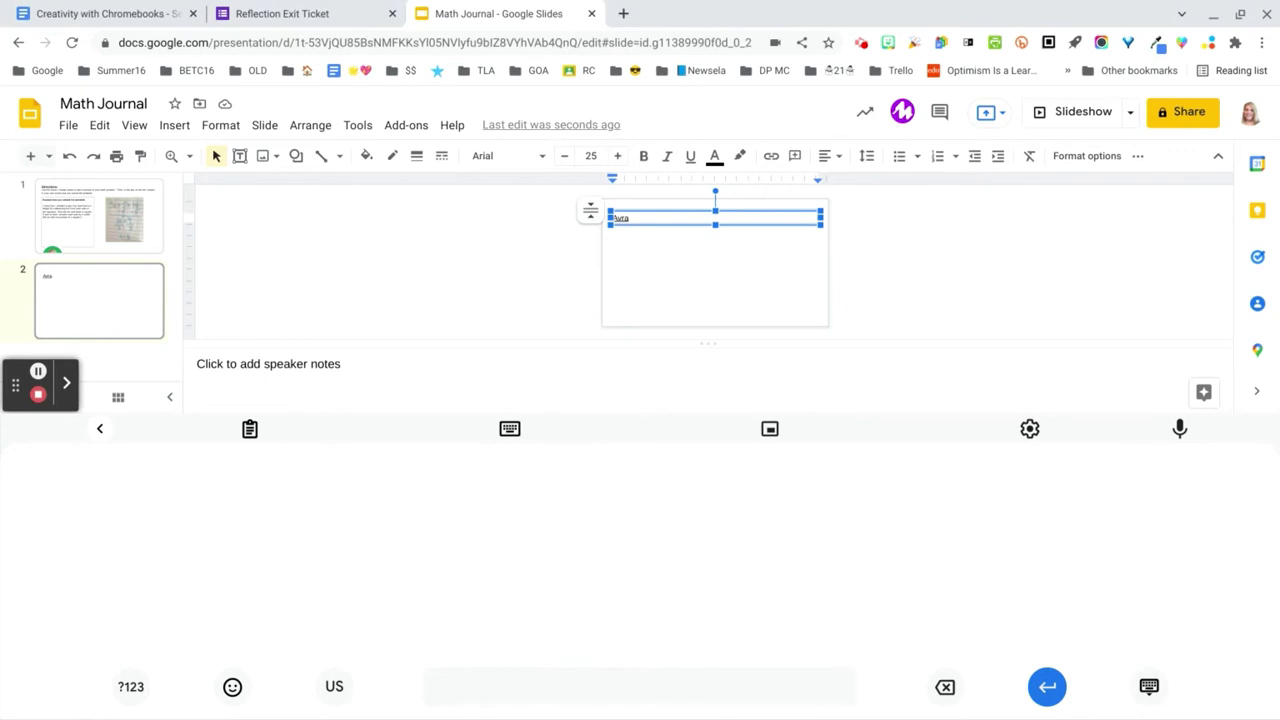
left_click(510, 428)
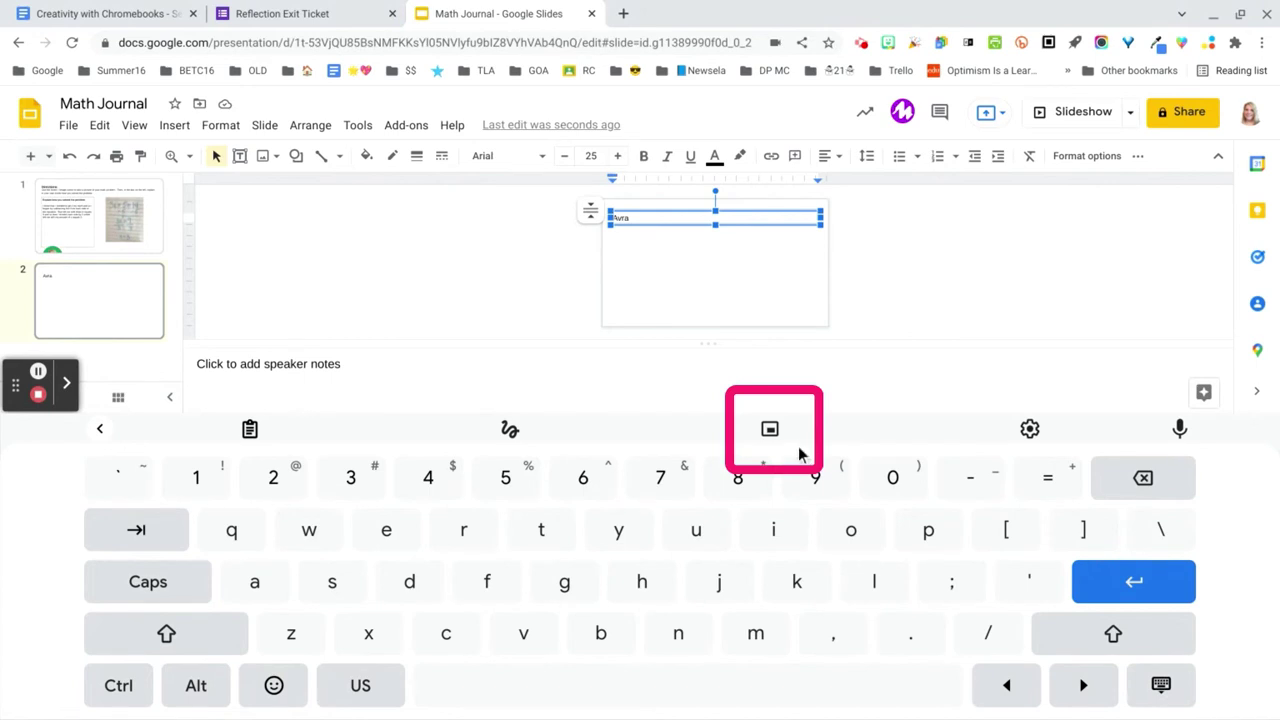
Make the keyboard floating, position it over the slide, and delete Avra from the title.
left_click(769, 428)
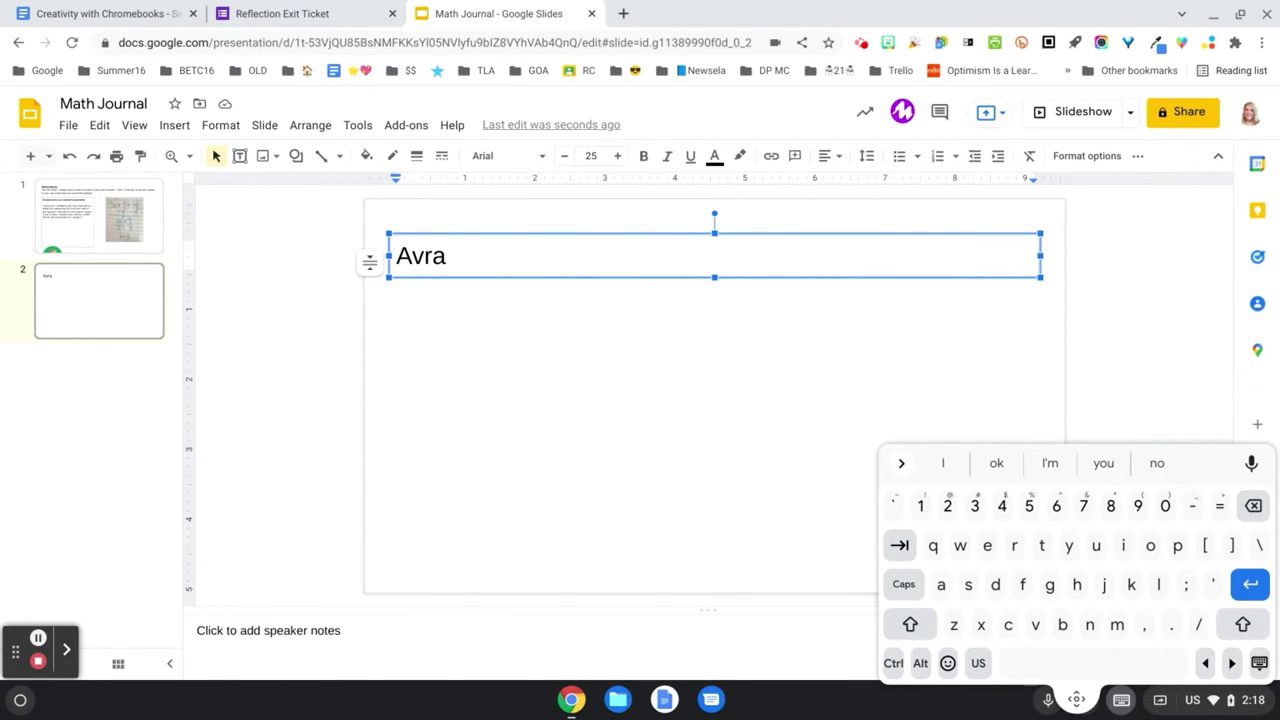
left_click_drag(1077, 699, 1169, 712)
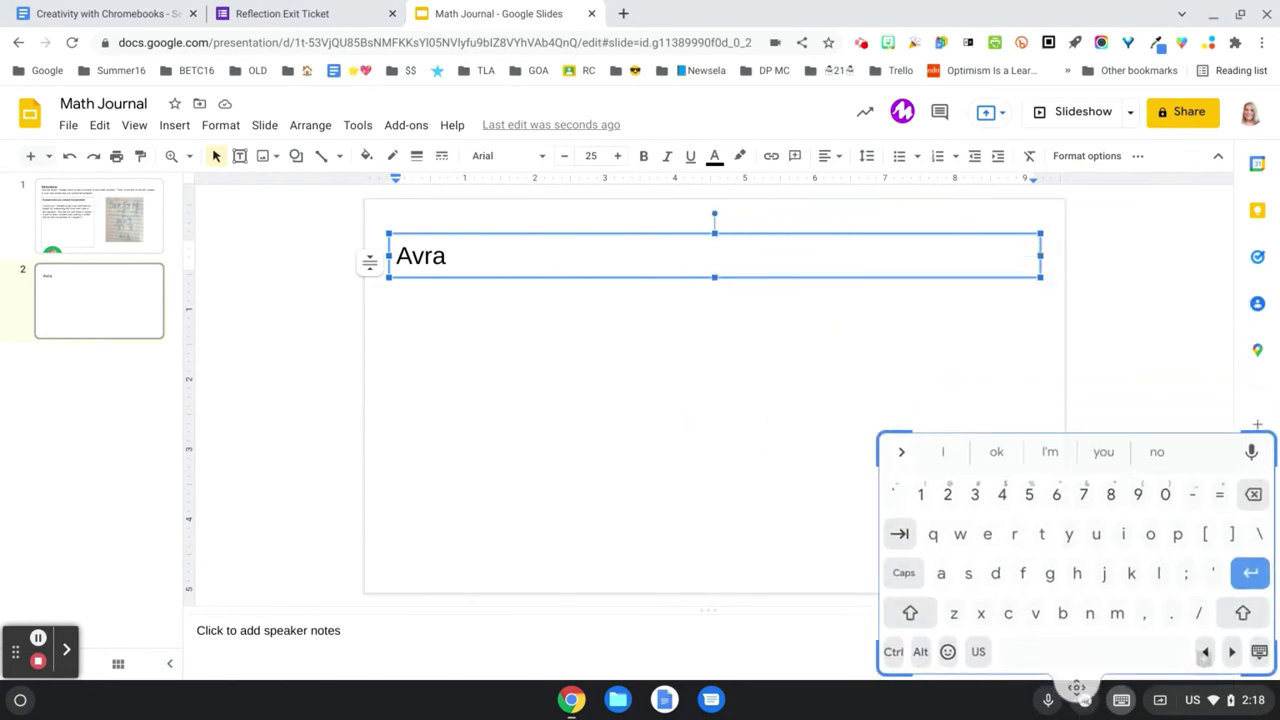
left_click_drag(1077, 687, 1078, 699)
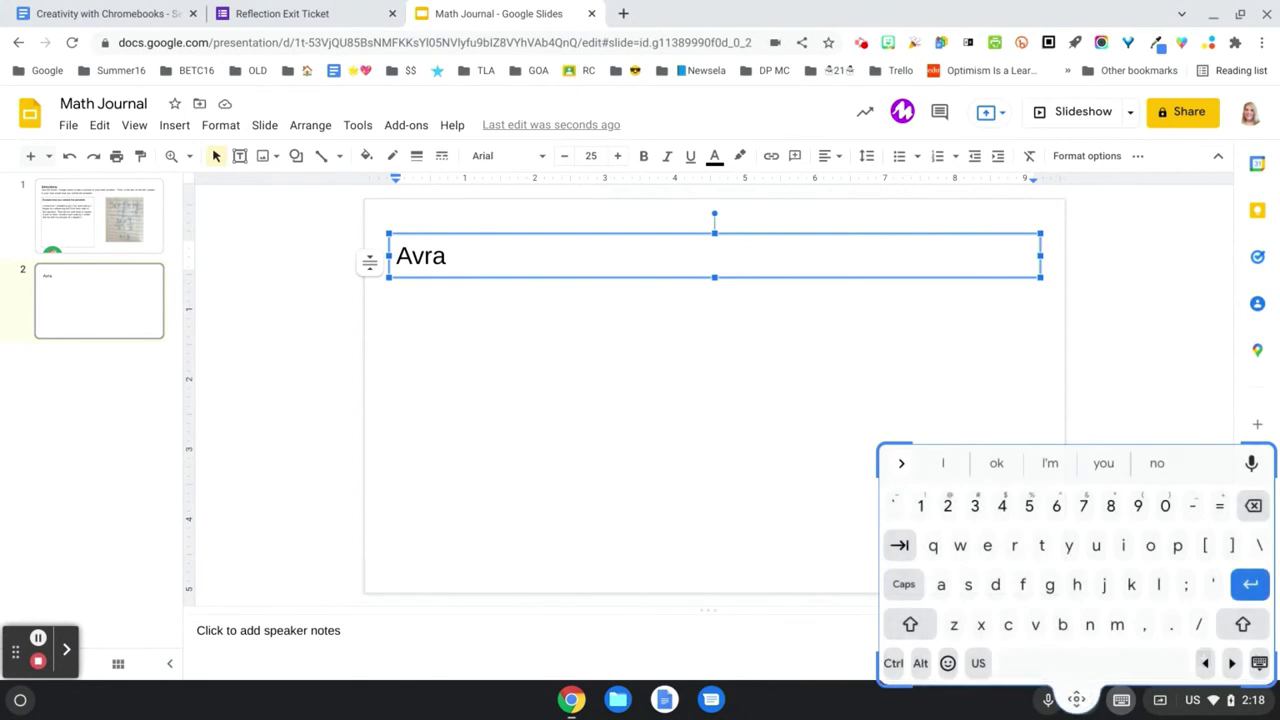
key("BackSpace")
key("BackSpace")
key("BackSpace")
key("BackSpace")
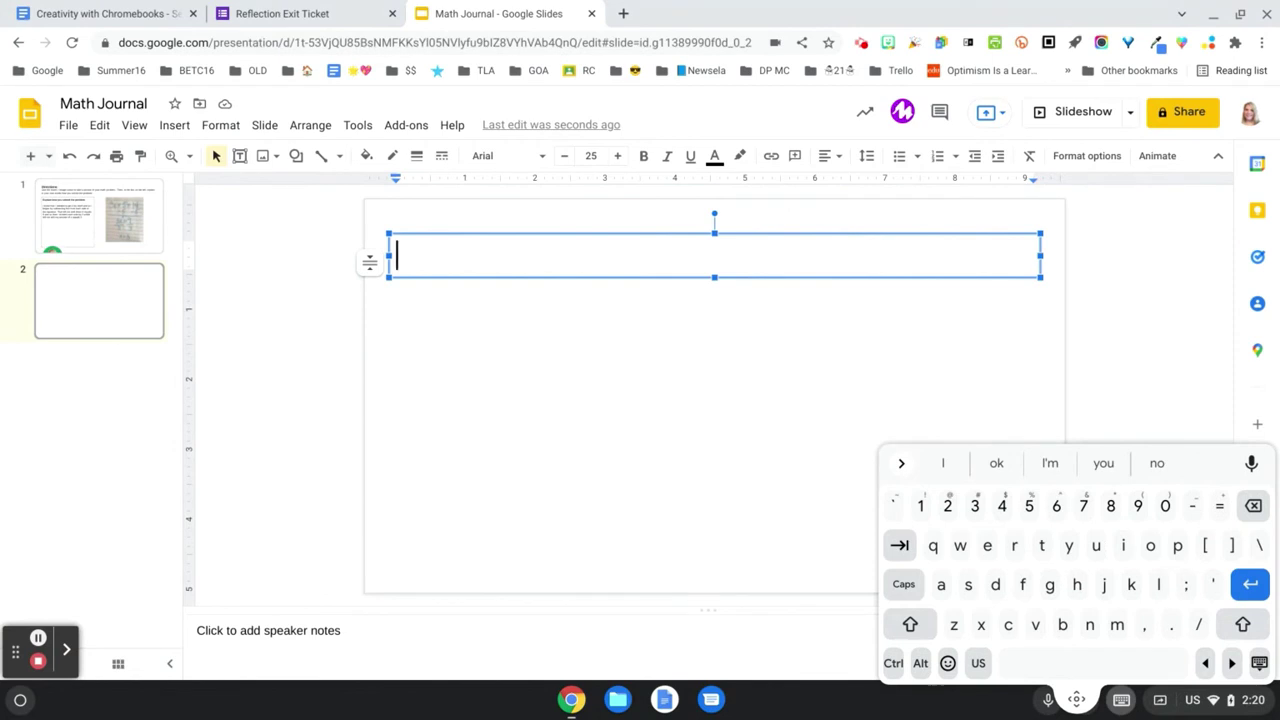
Type 'this is a' and swipe-type 'different', replacing the misrecognised 'softener'.
type("this")
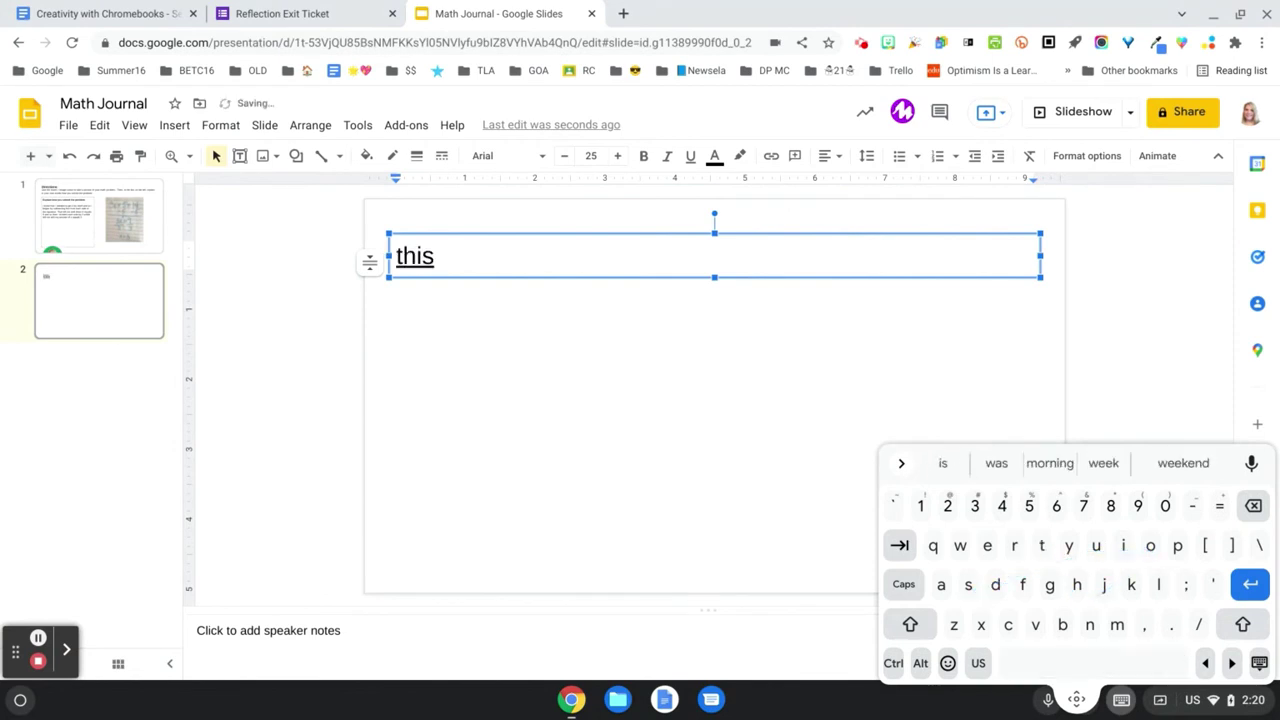
type(" is")
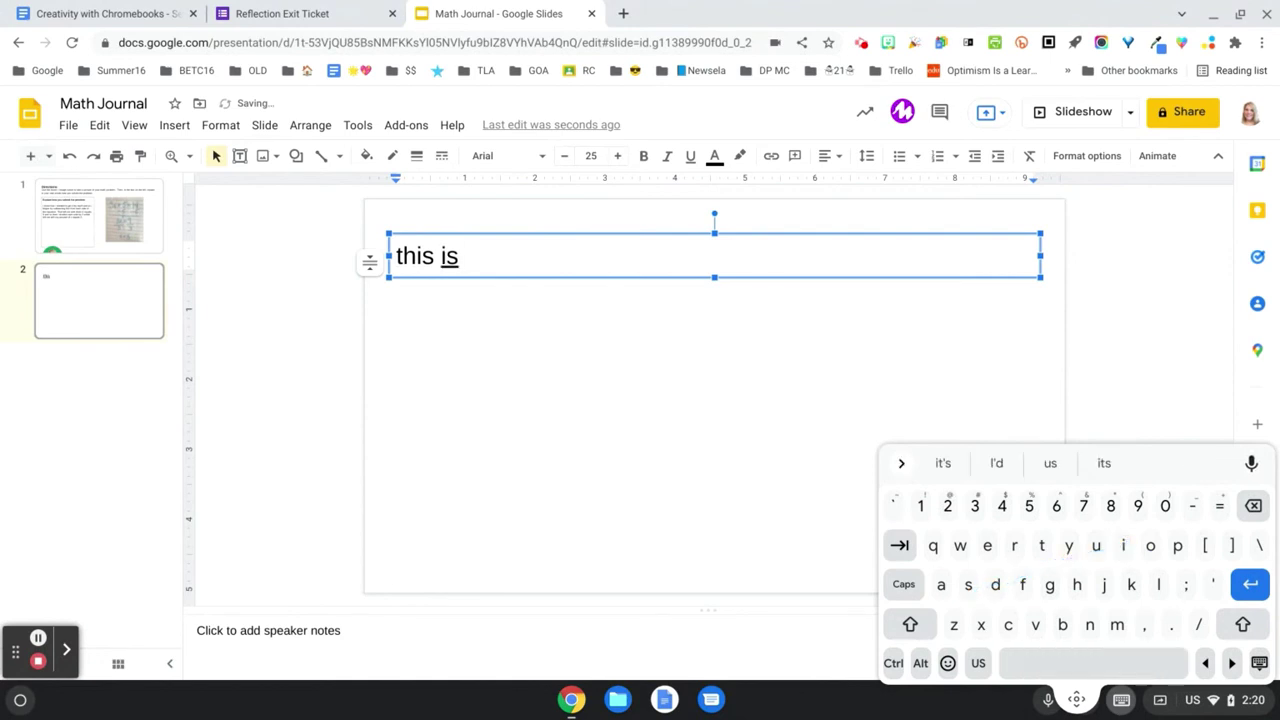
type(" a")
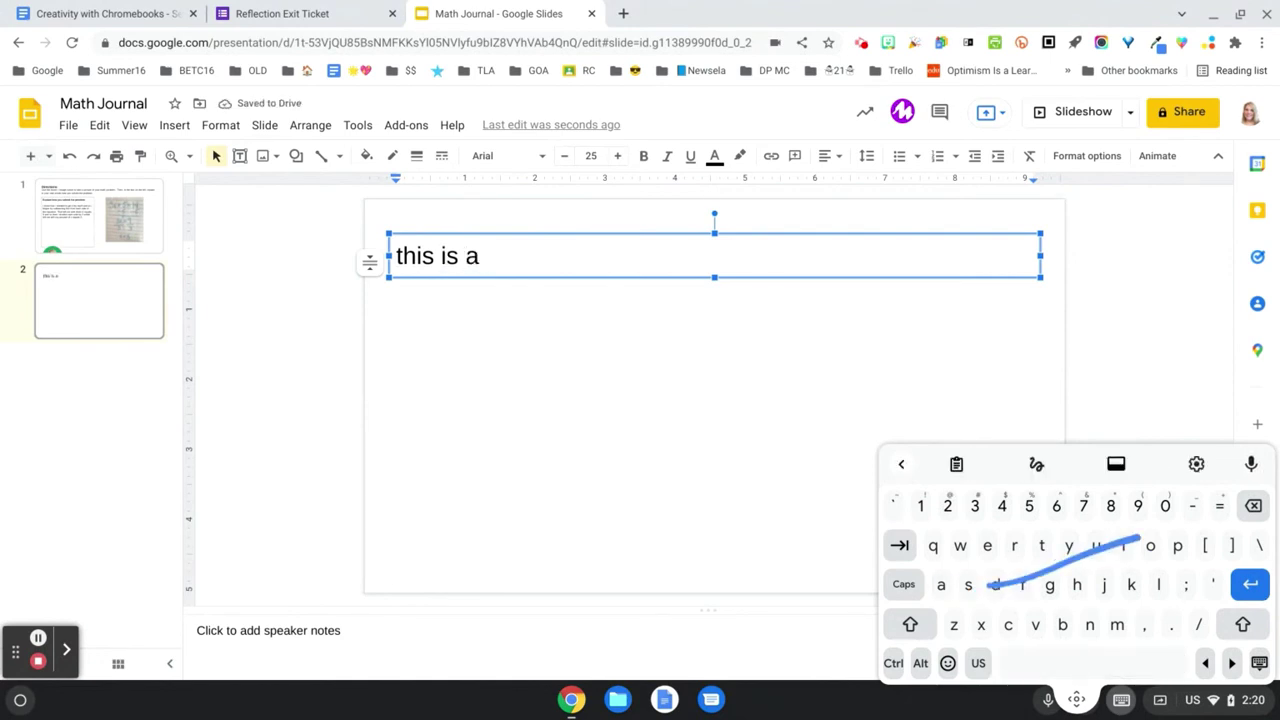
mouse_move(1015, 548)
left_mouse_down()
mouse_move(1090, 543)
mouse_move(1030, 588)
left_mouse_up()
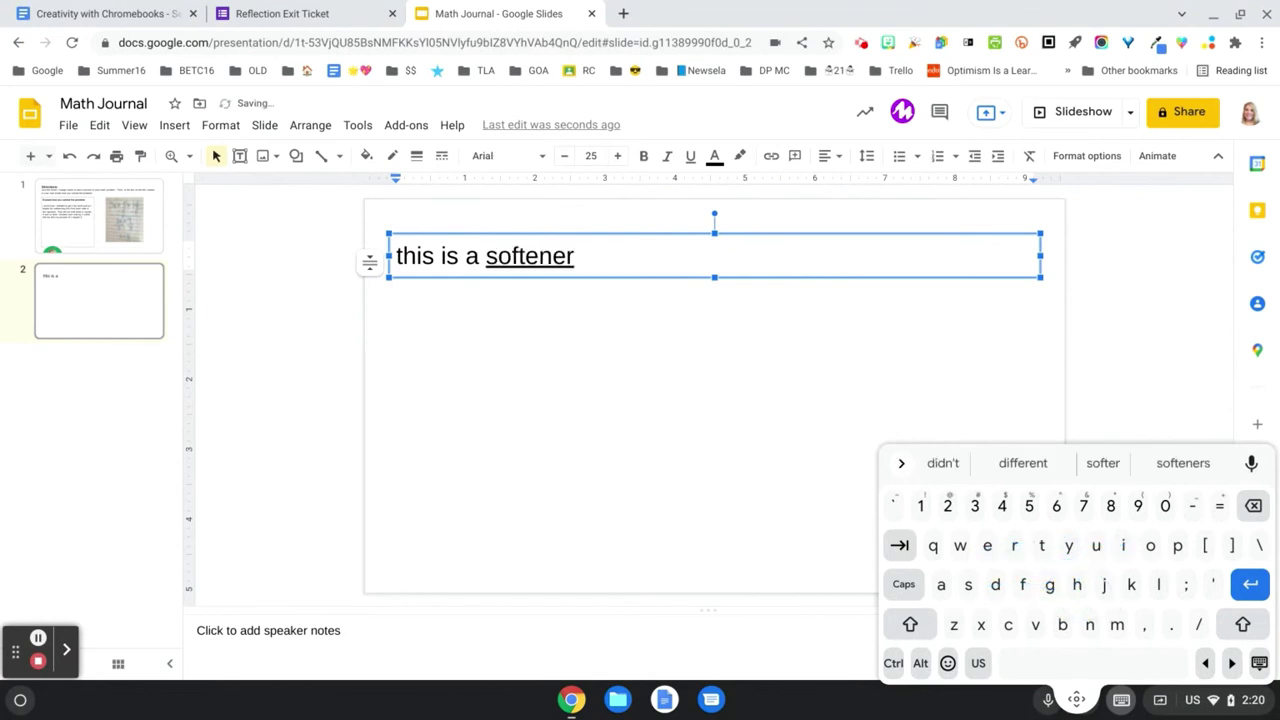
key("BackSpace")
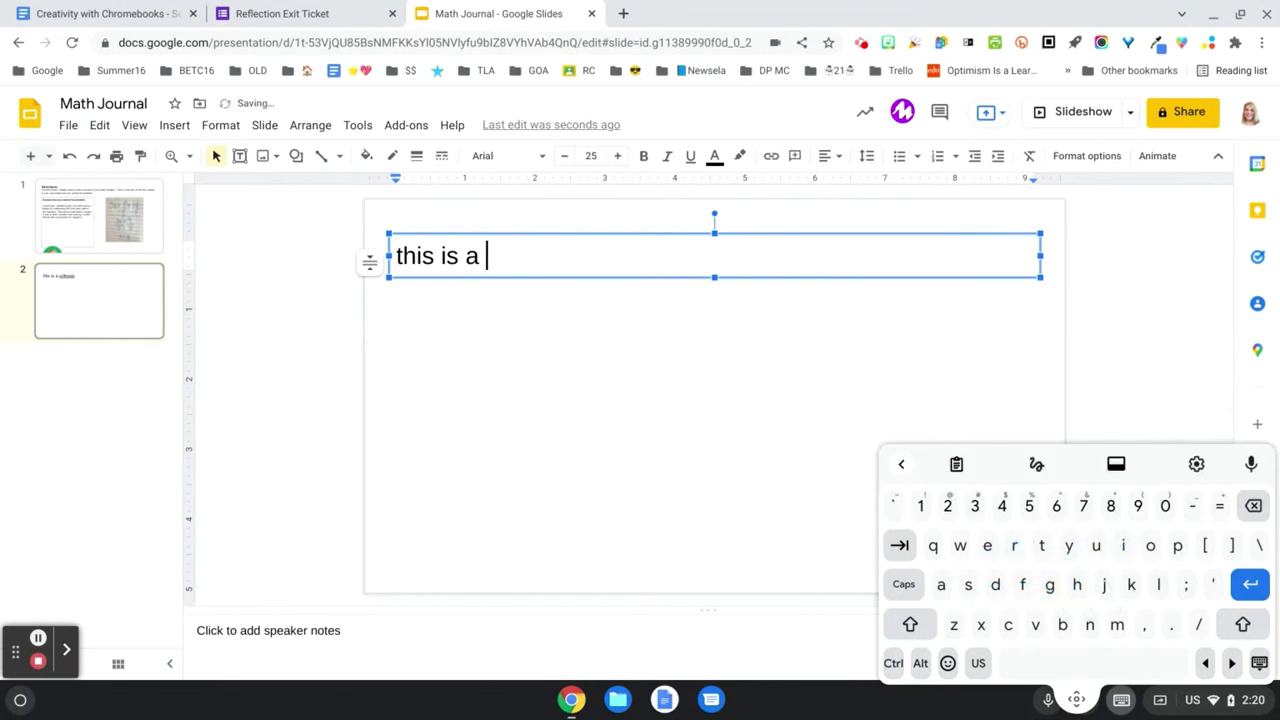
mouse_move(975, 545)
left_mouse_down()
mouse_move(1135, 530)
mouse_move(1075, 610)
mouse_move(1042, 545)
left_mouse_up()
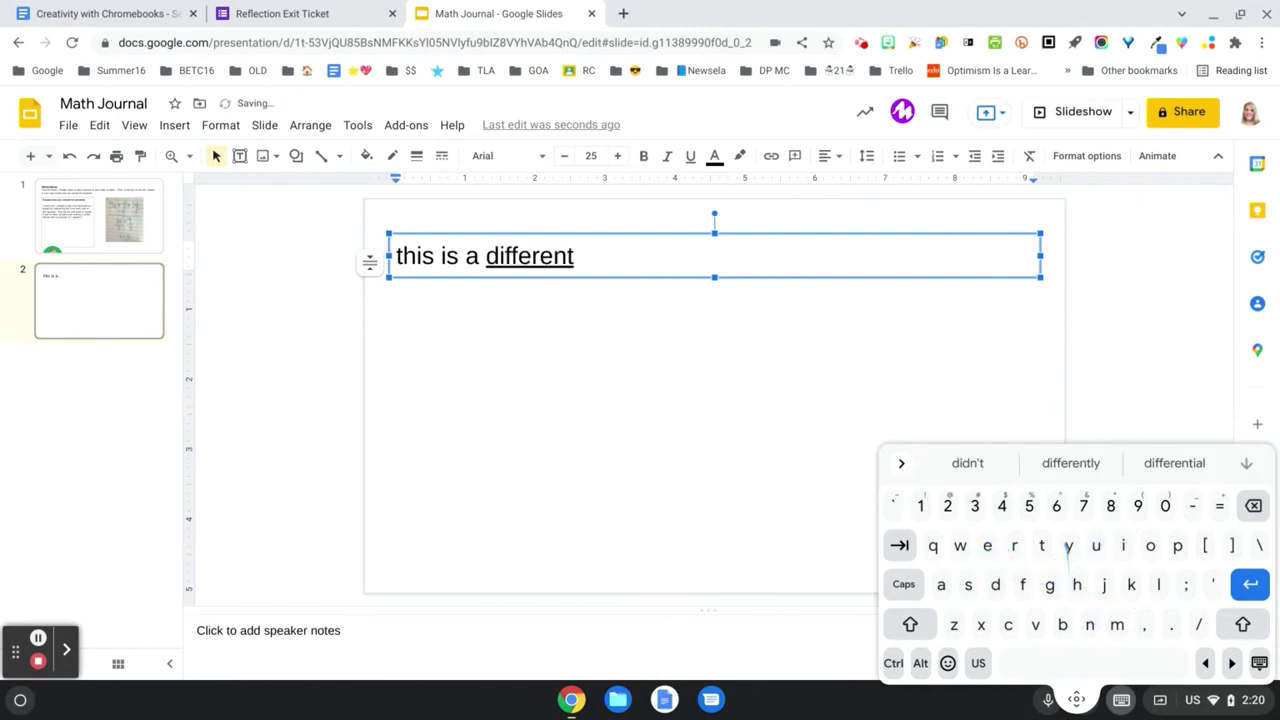
left_click(1093, 663)
Swipe-type 'way to type' with spaces, removing an extra space and stray p.
mouse_move(960, 545)
left_mouse_down()
mouse_move(1030, 570)
mouse_move(1069, 545)
mouse_move(1177, 545)
left_mouse_up()
left_click(1093, 663)
left_click(1093, 663)
left_click(1253, 505)
left_click(1253, 505)
left_click(1093, 663)
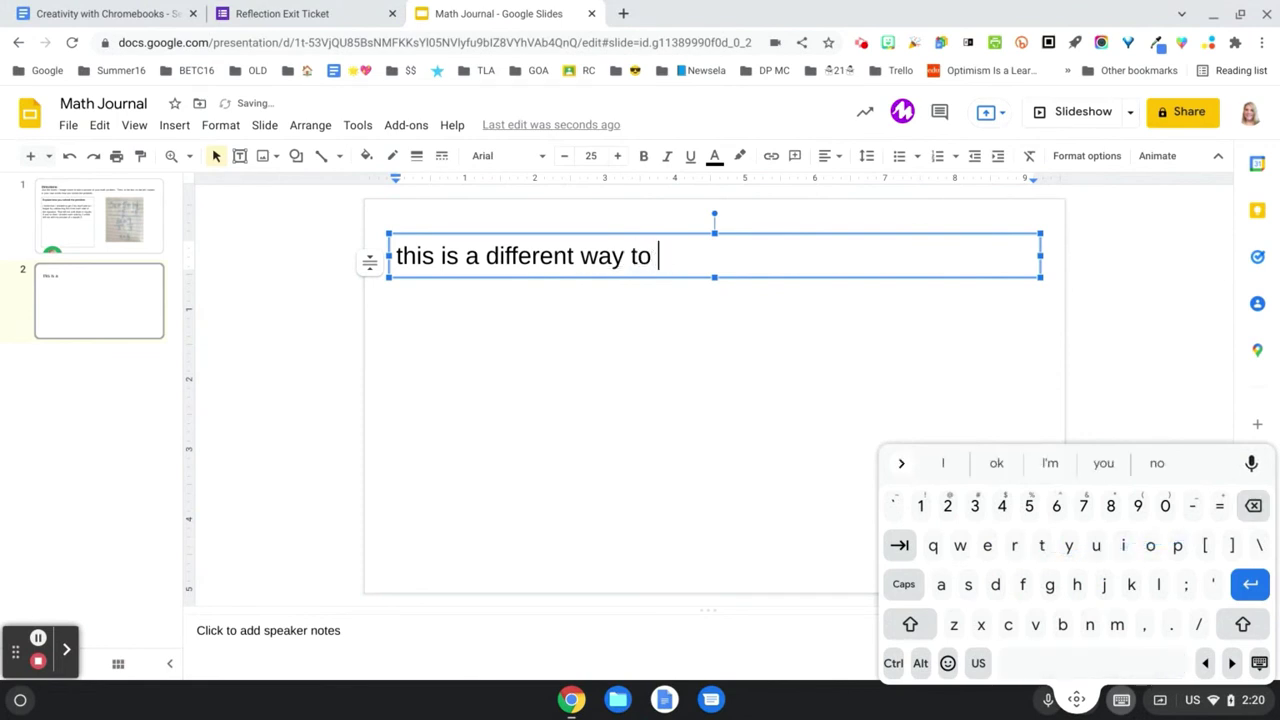
left_click_drag(1042, 545, 987, 545)
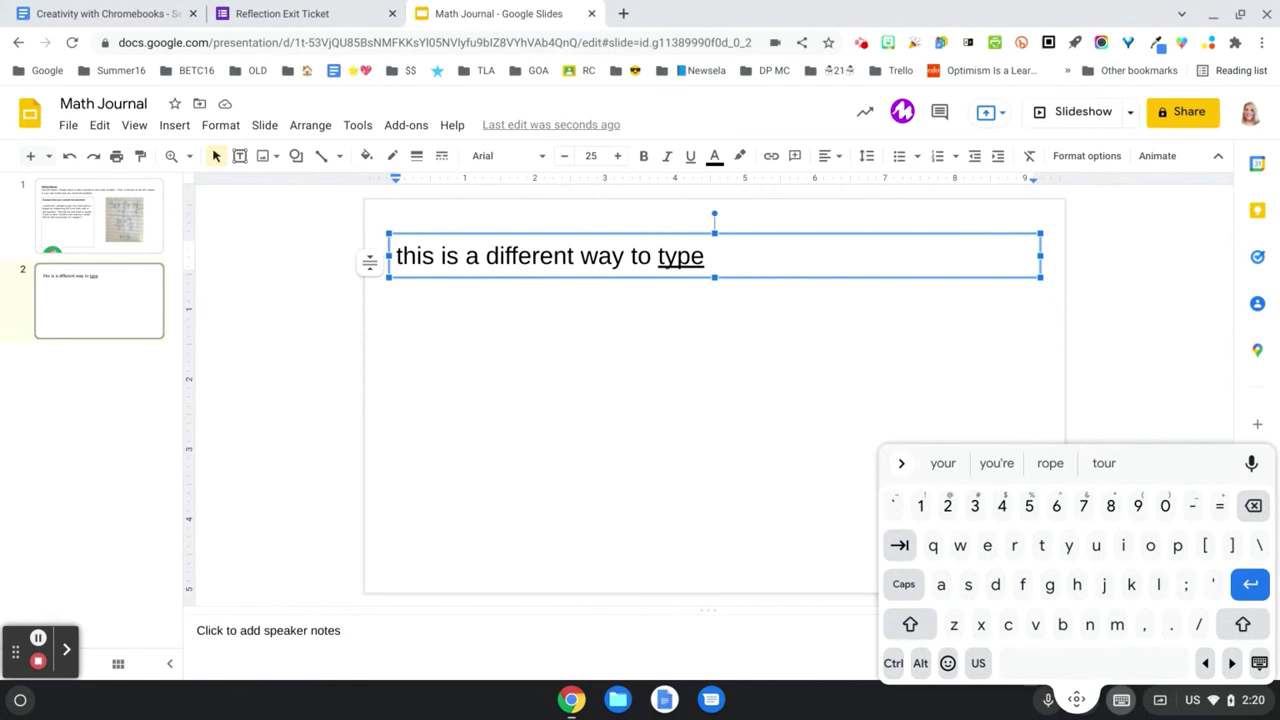
Dock the keyboard full width and start dictation, adding 'You can' to the title.
left_click(901, 463)
left_click(1116, 463)
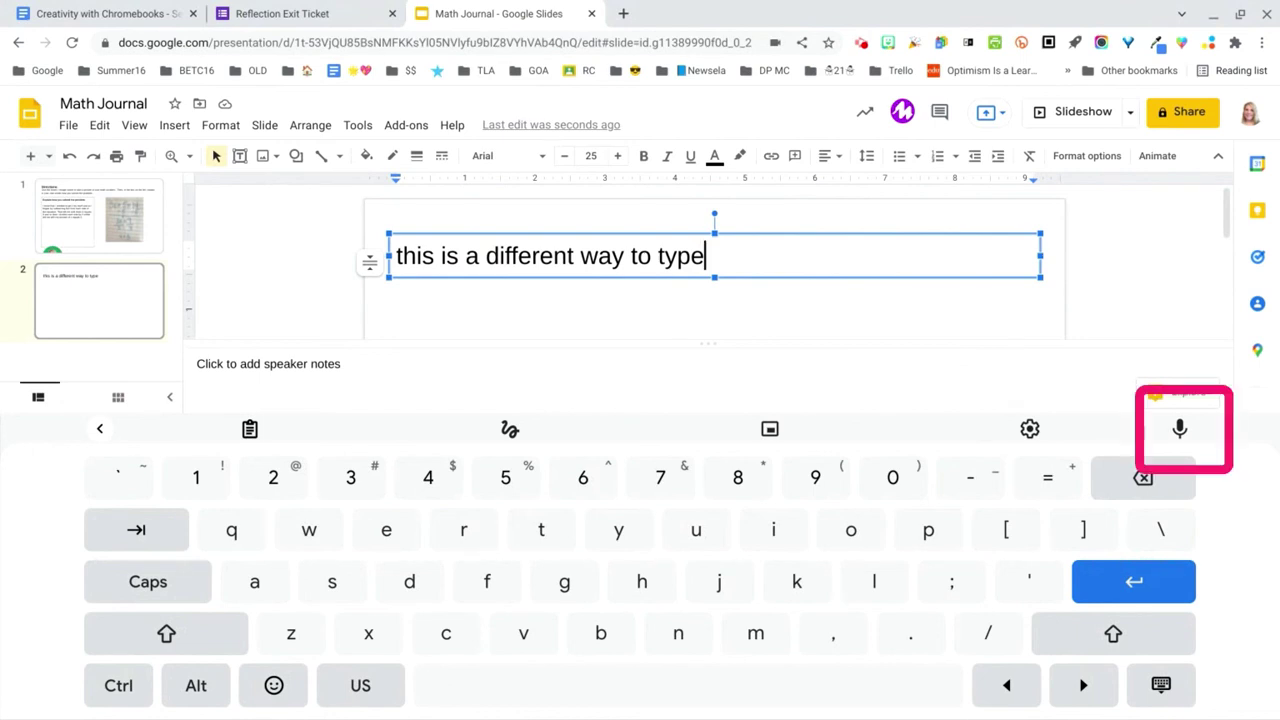
left_click(1179, 428)
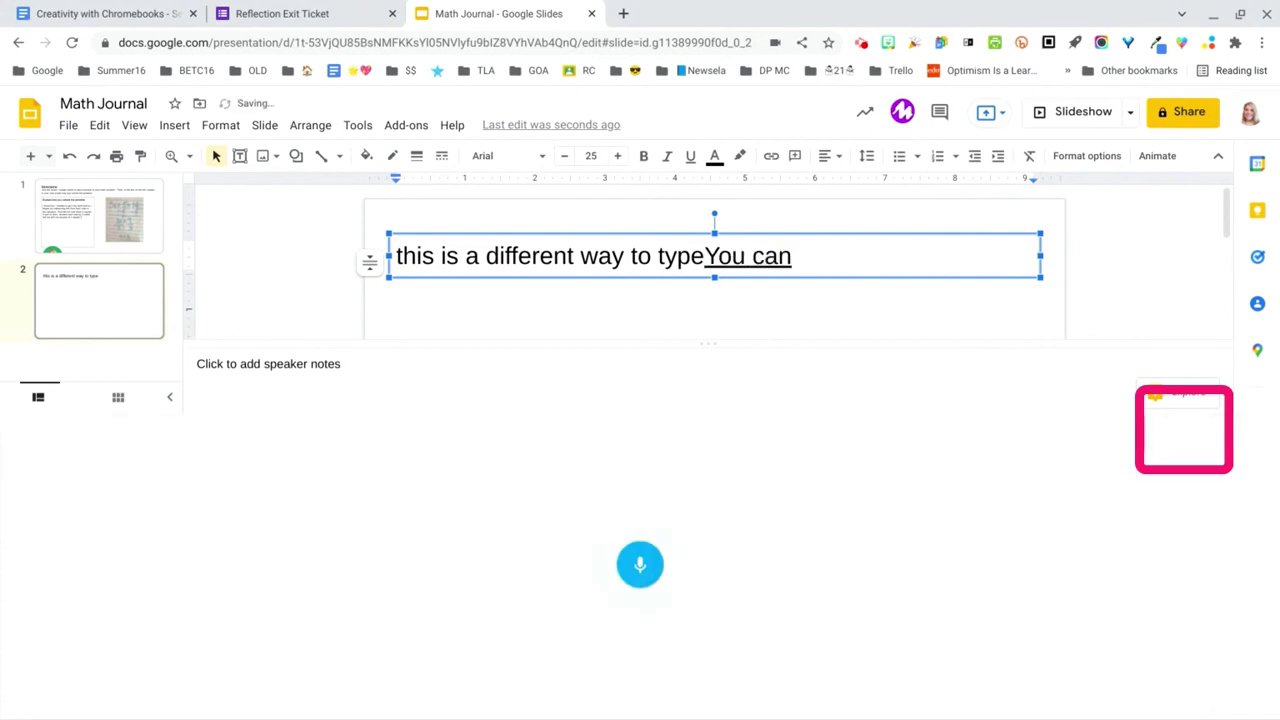